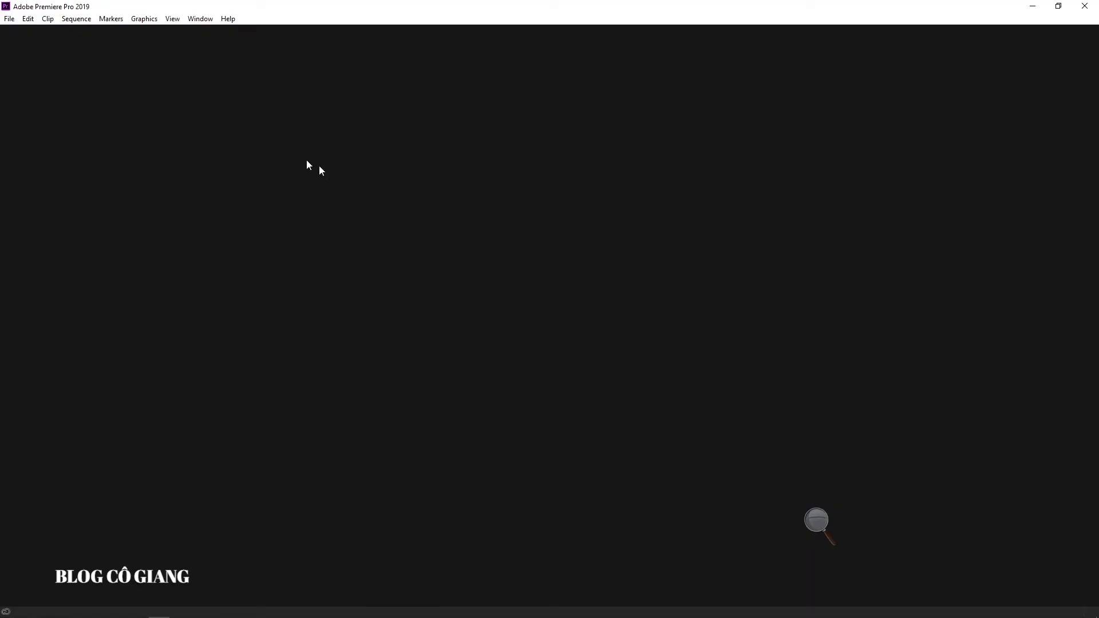
Step: Create a new project named 'Tao chu trong suot' in the Tao chu trong suot trong Premiere folder
left_click(10, 18)
mouse_move(18, 33)
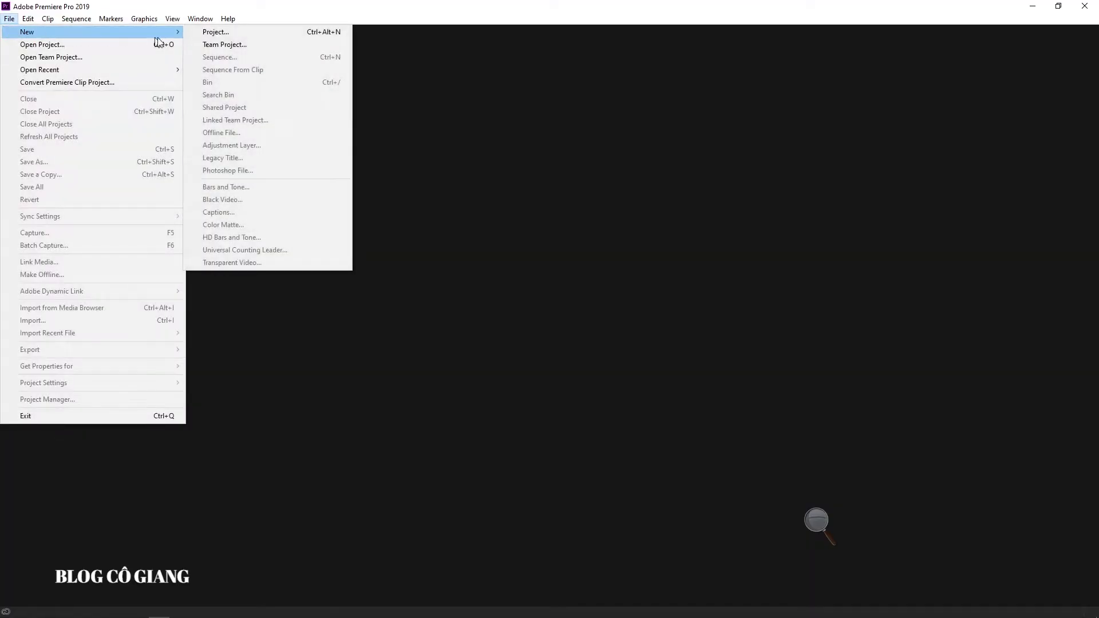
left_click(261, 36)
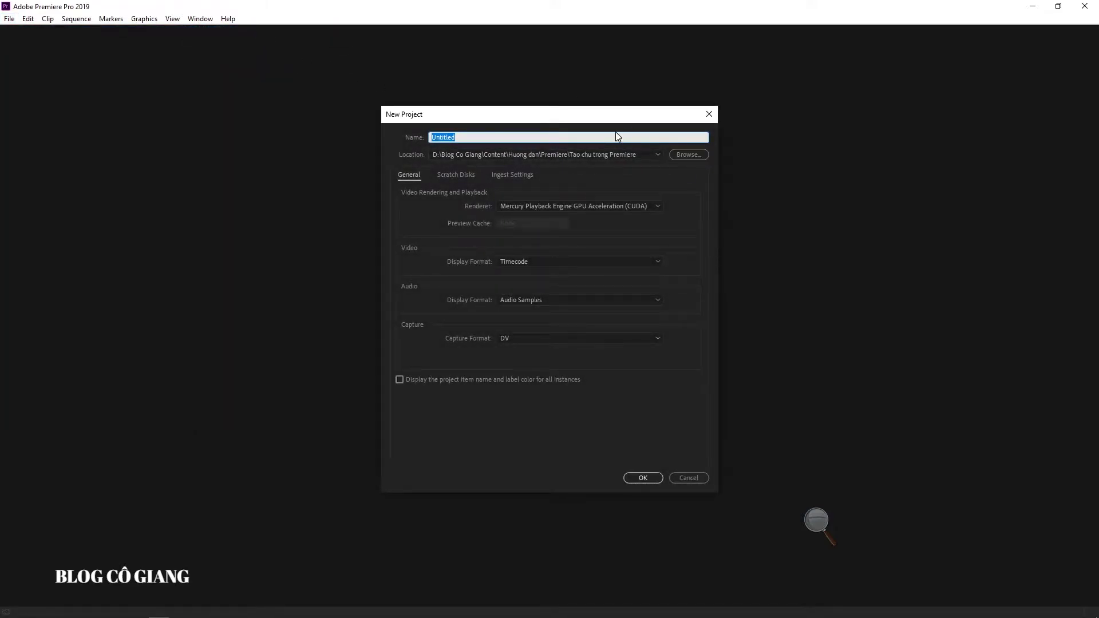
key("BackSpace")
type("Tao chu trong suot")
left_click(684, 159)
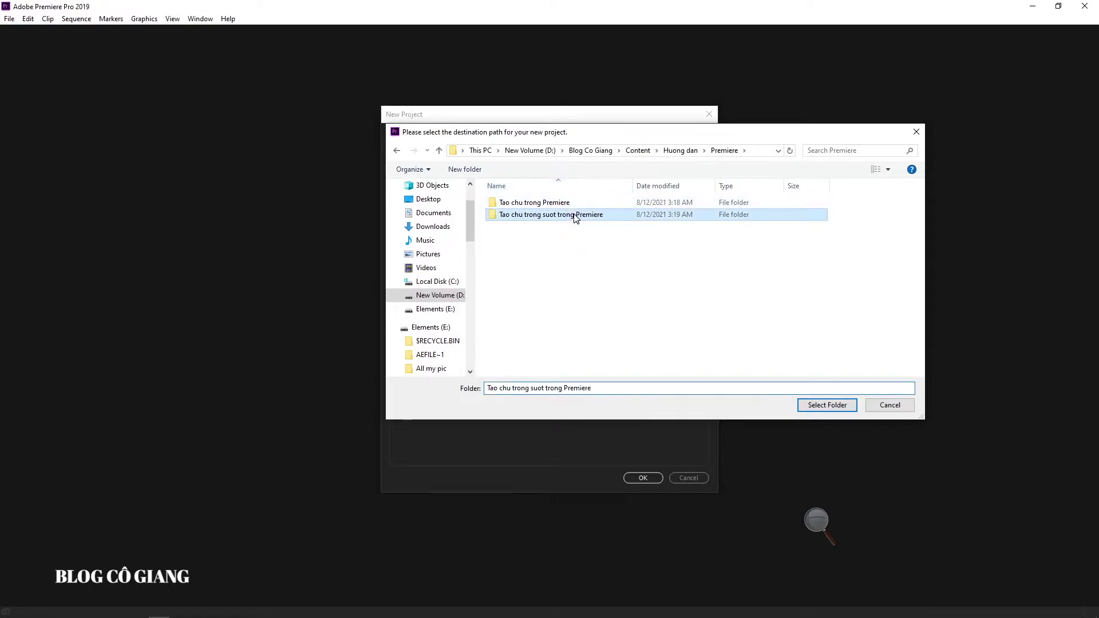
double_click(574, 215)
left_click(804, 409)
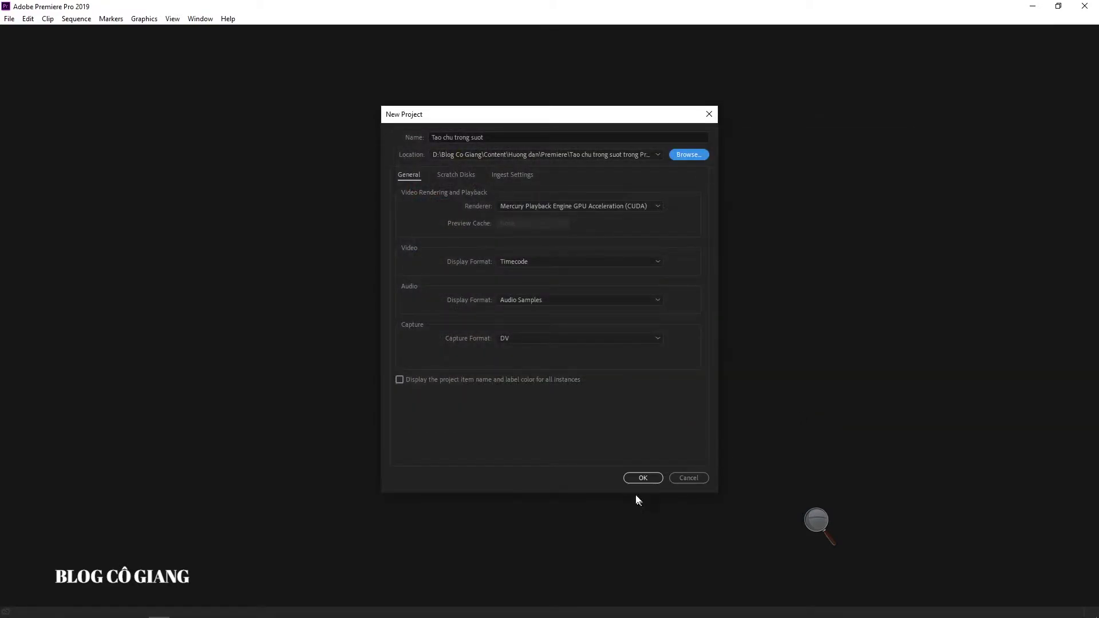
left_click(628, 482)
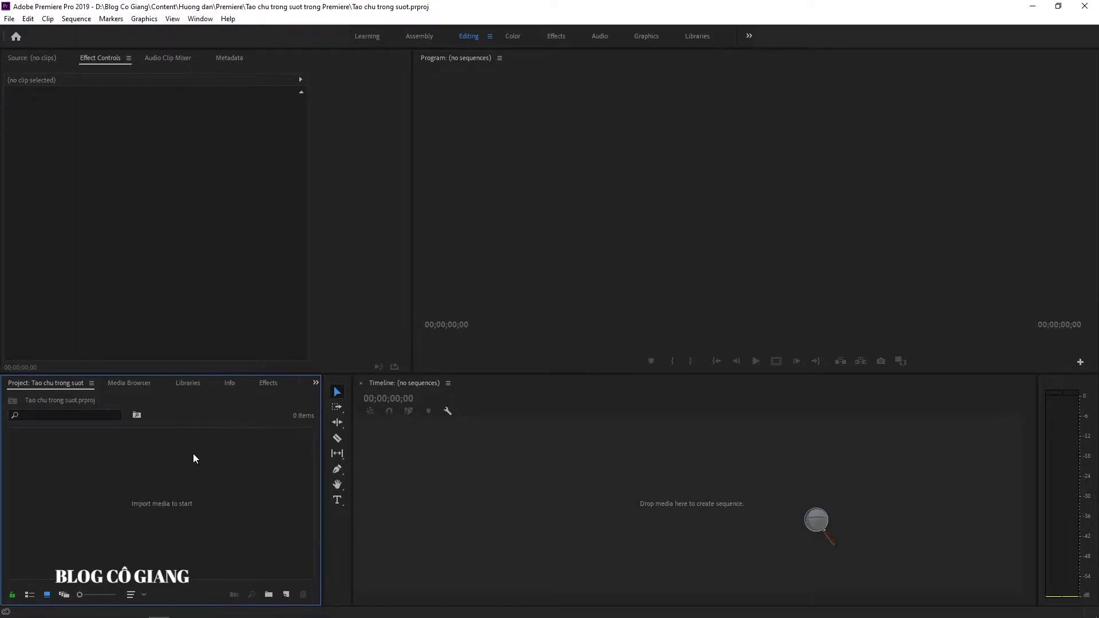
Step: Import the sky clip Pexels Videos 4515.mp4 into the project
double_click(194, 454)
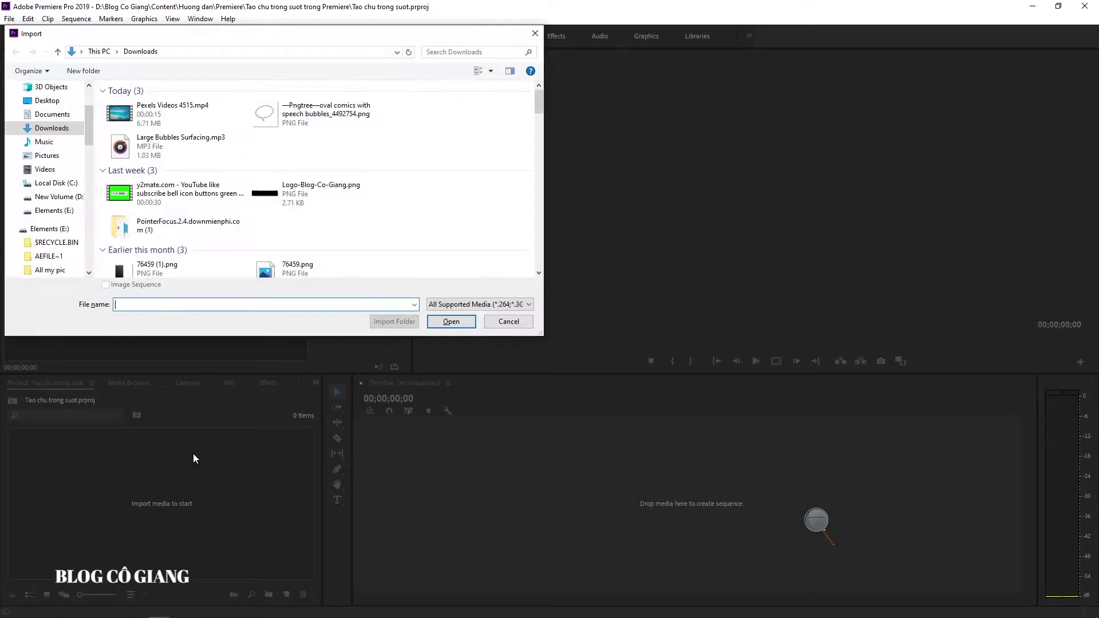
left_click(170, 126)
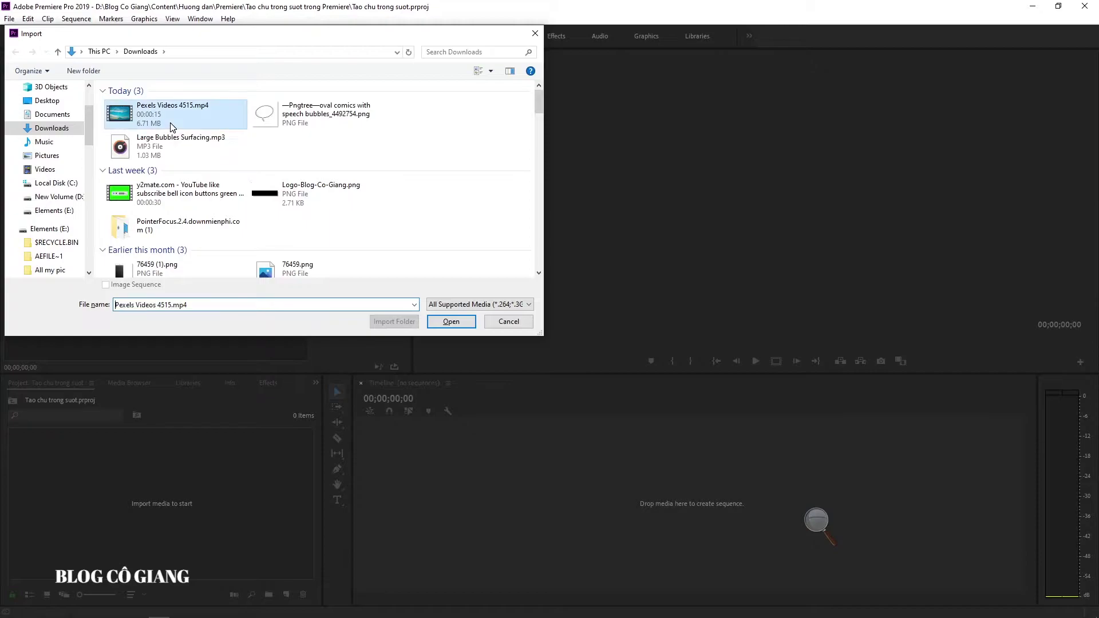
double_click(163, 118)
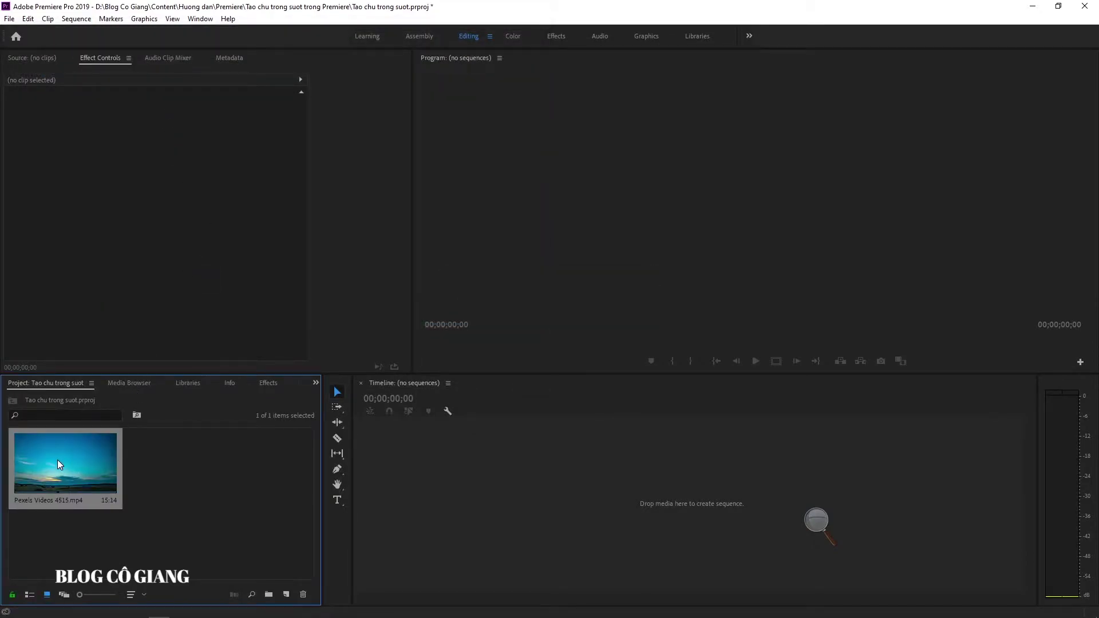
Step: Drop Pexels Videos 4515.mp4 onto the timeline to create a matching sequence and preview playback
left_click_drag(79, 470, 575, 502)
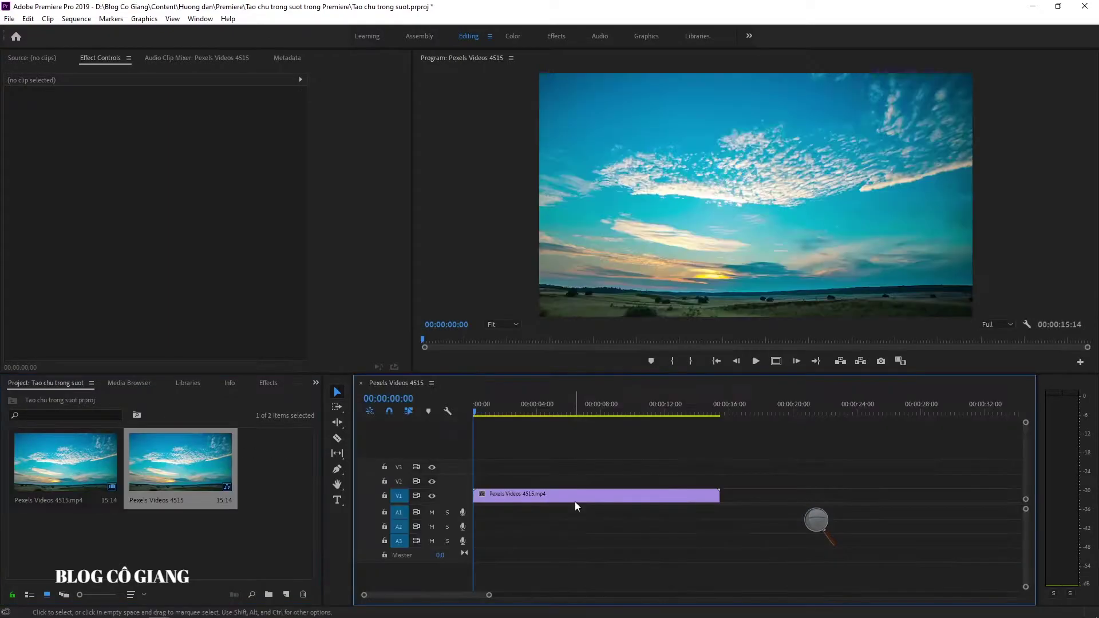
left_click(496, 404)
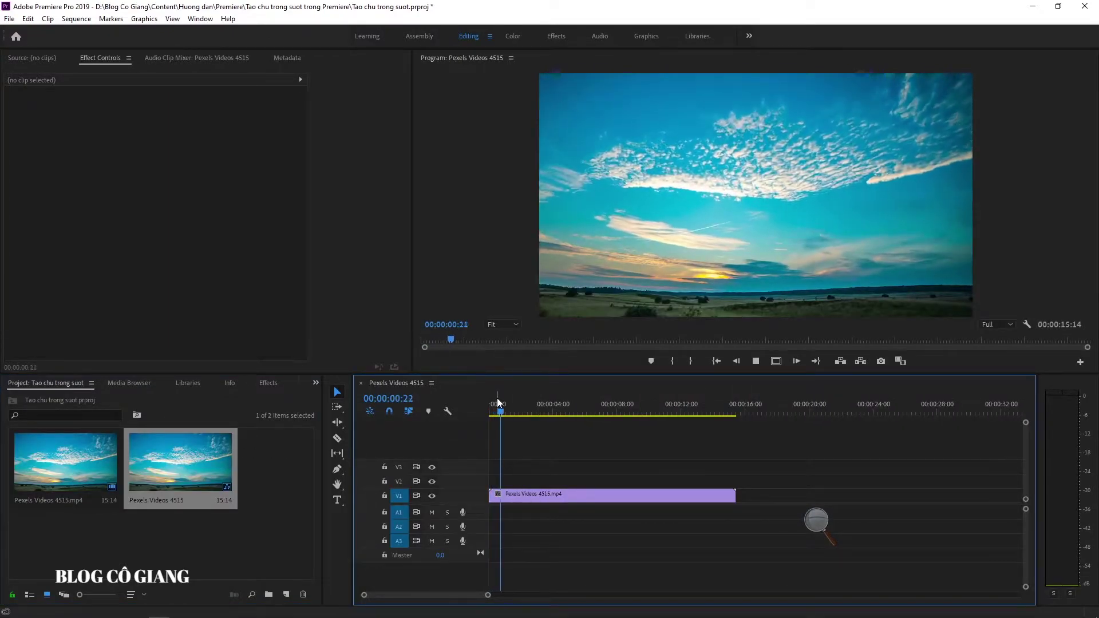
key("space")
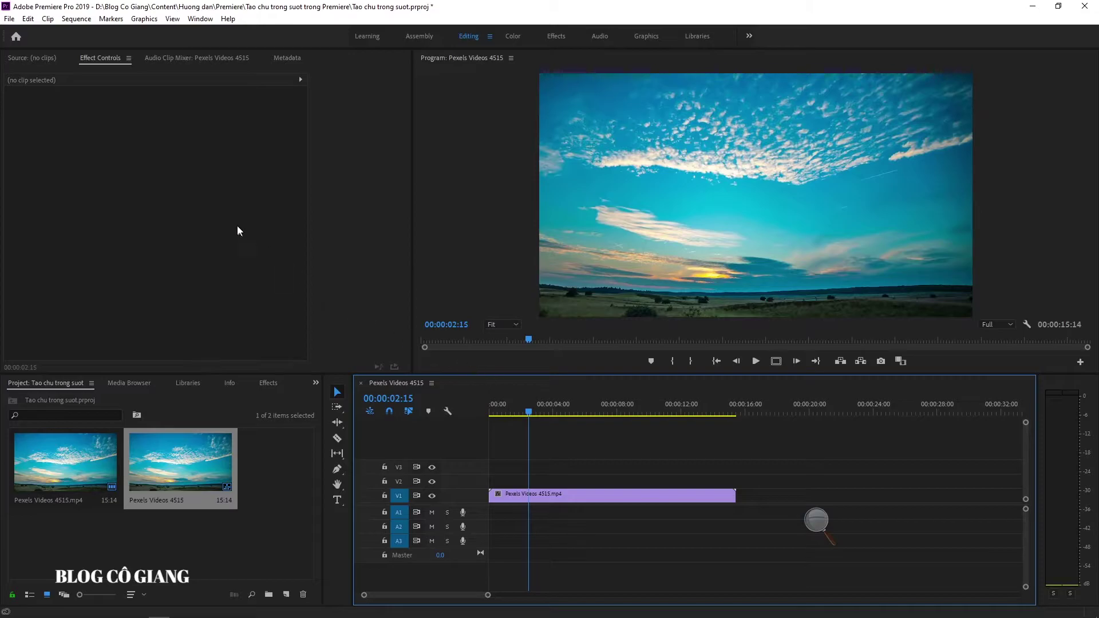
left_click(4, 21)
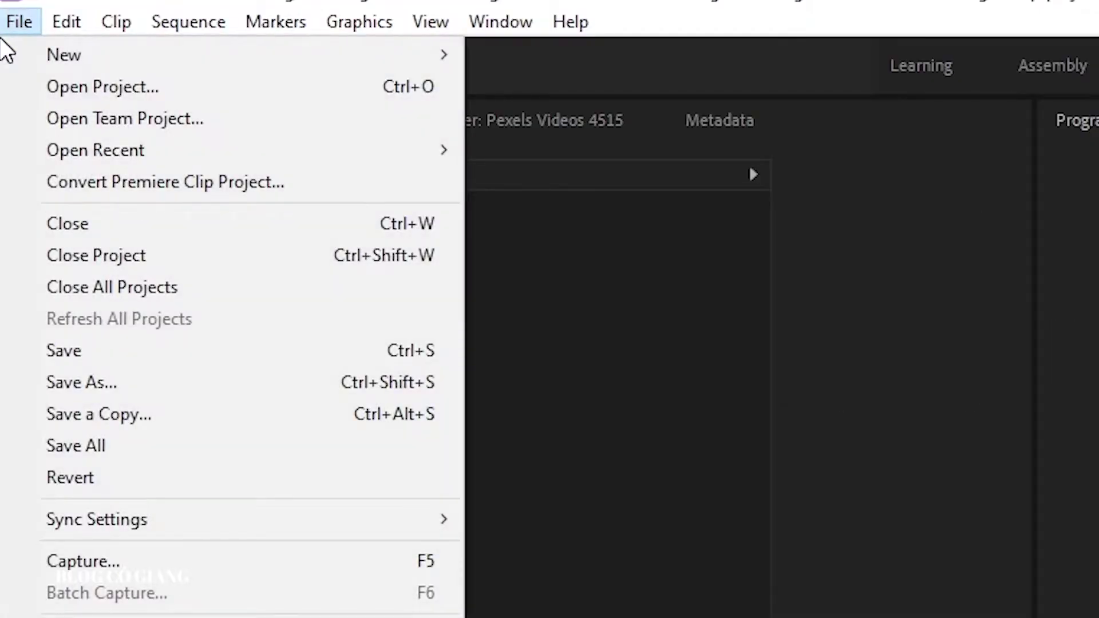
Step: Create legacy title 'Title 01' with default settings and reposition the titler window
mouse_move(23, 54)
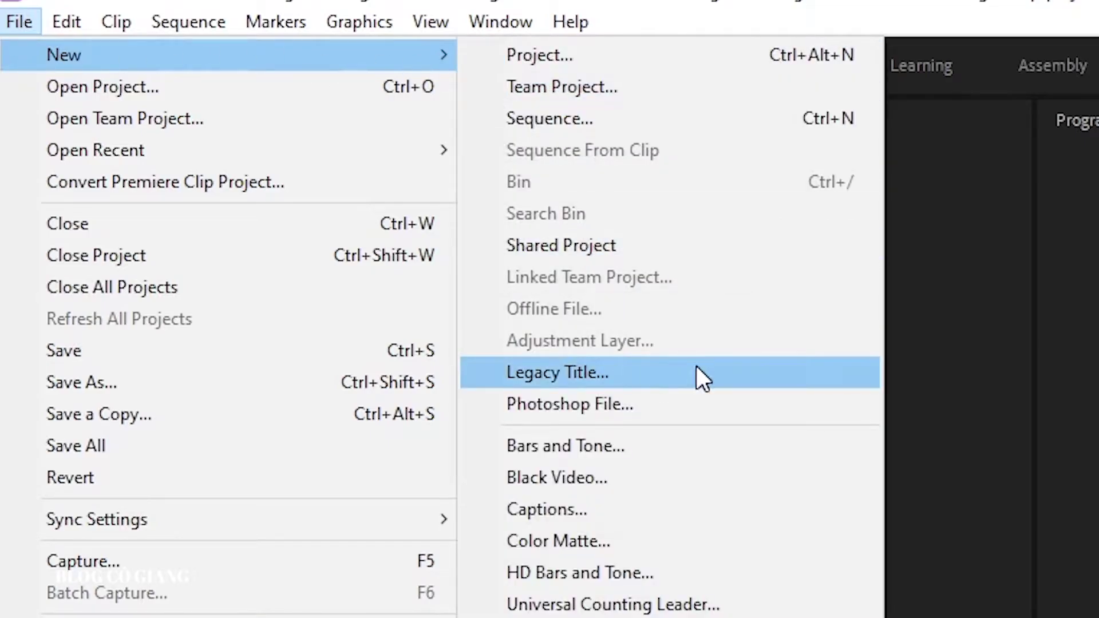
left_click(696, 367)
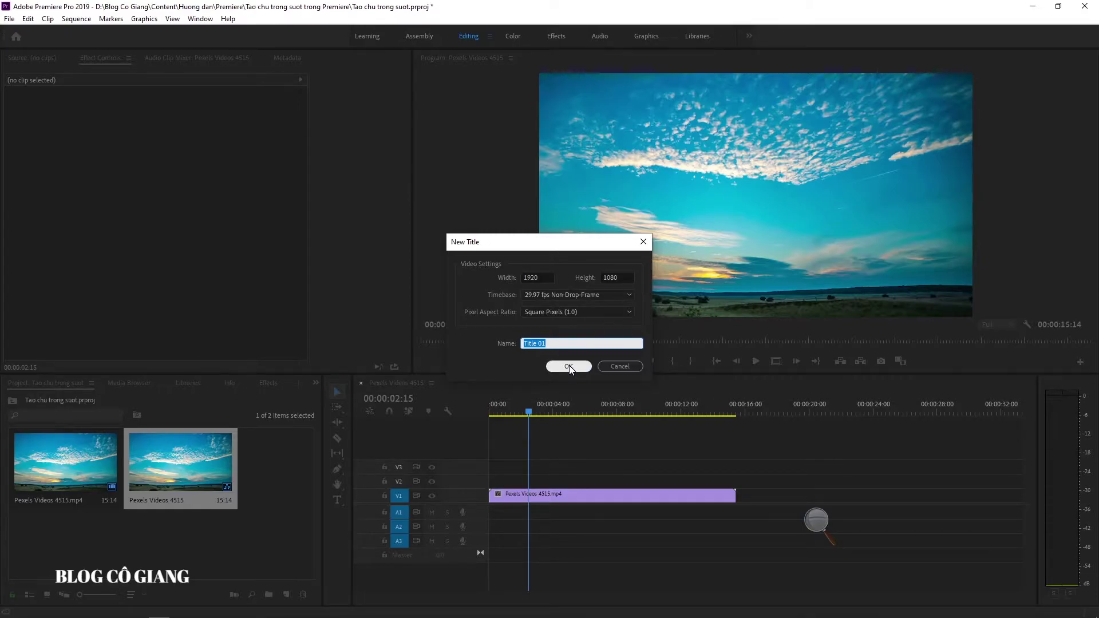
left_click(569, 365)
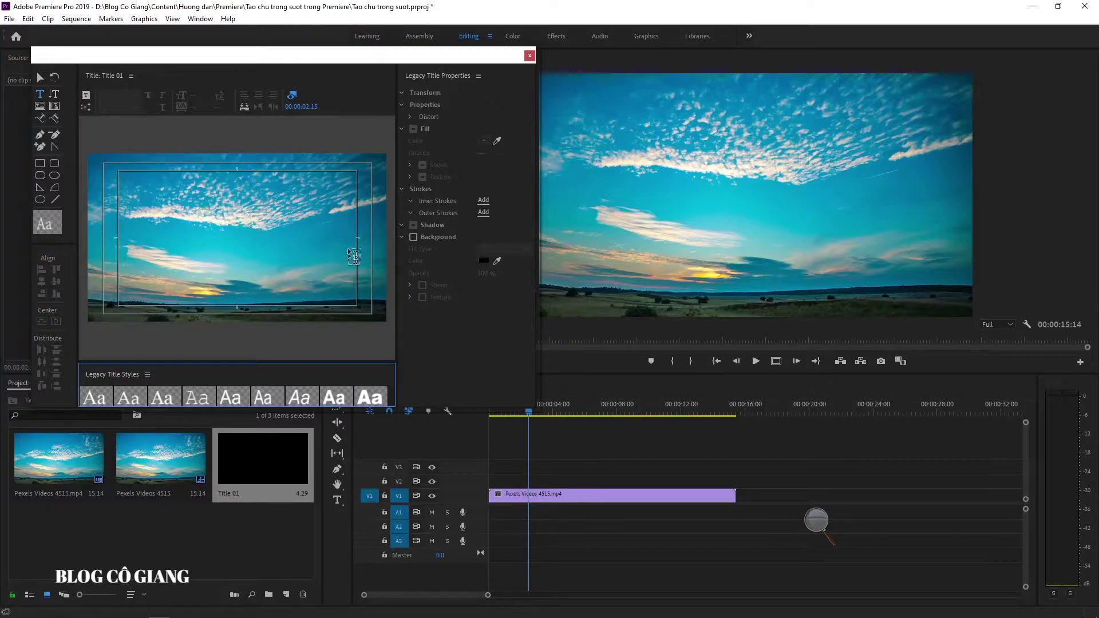
left_click_drag(286, 67, 379, 124)
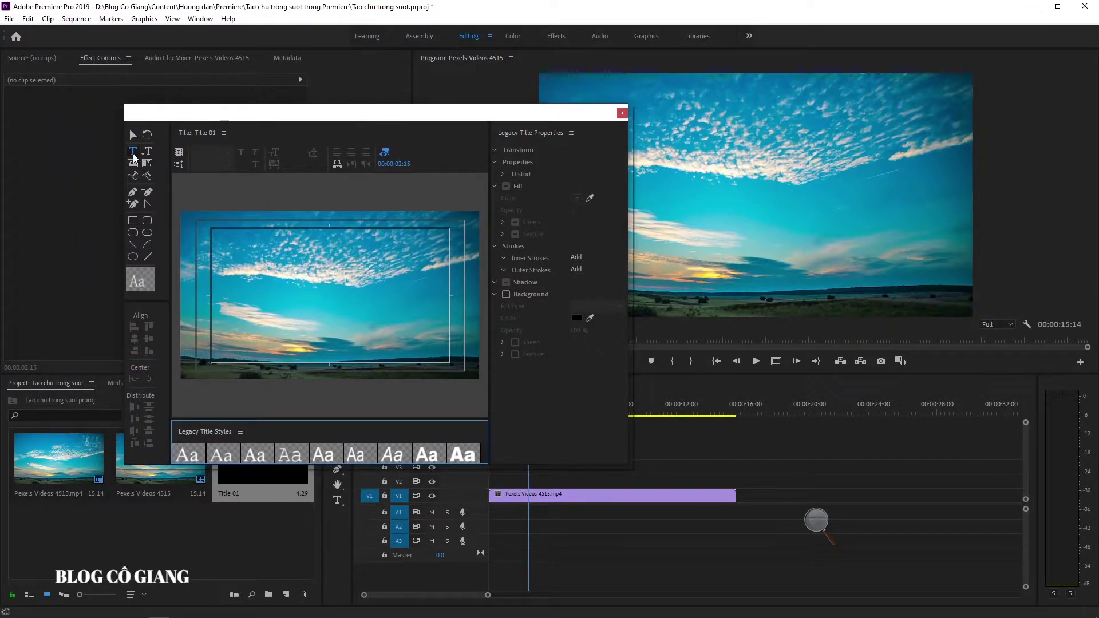
Step: Type 'Blog Cô Giang' in the title and set it to Tahoma Bold
left_click(303, 298)
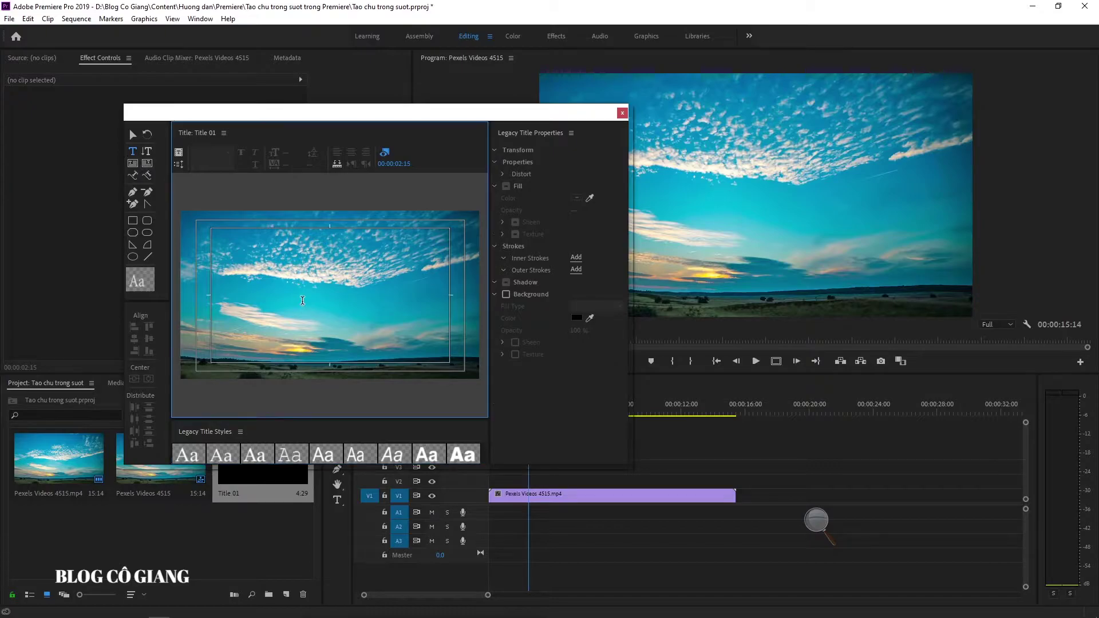
type("B")
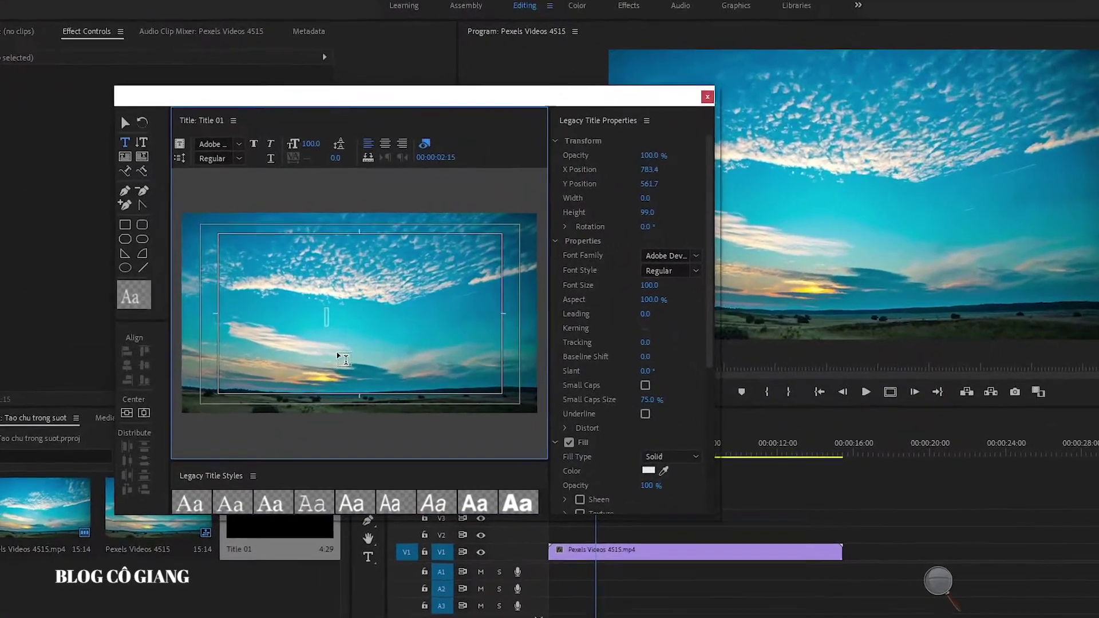
type("log Cô")
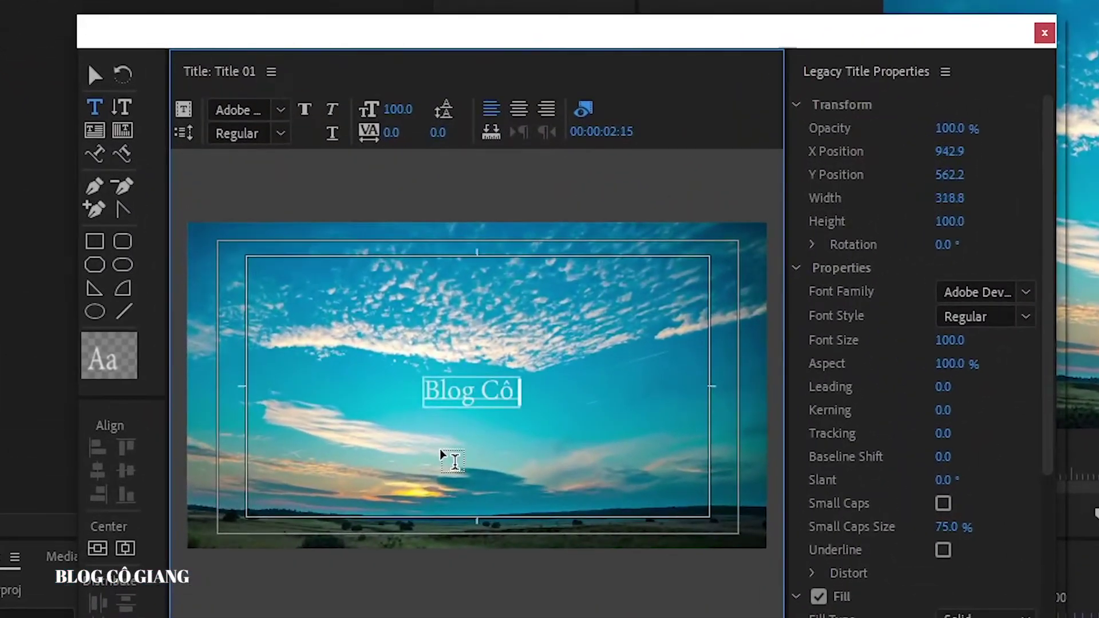
type(" Giang")
key("ctrl+a")
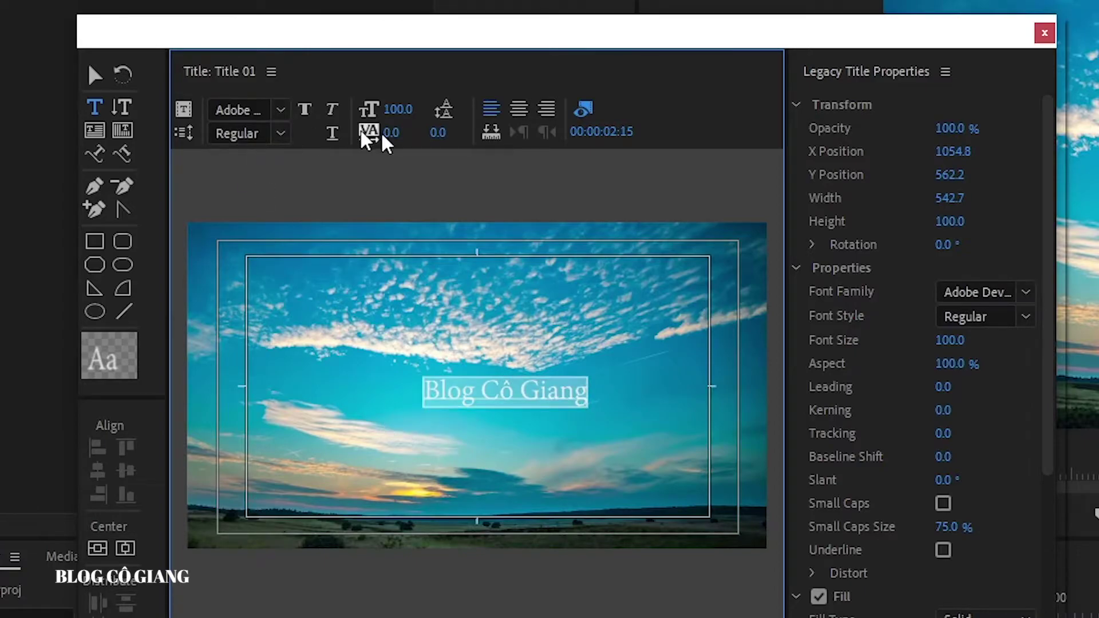
left_click(990, 293)
type("Tahoma")
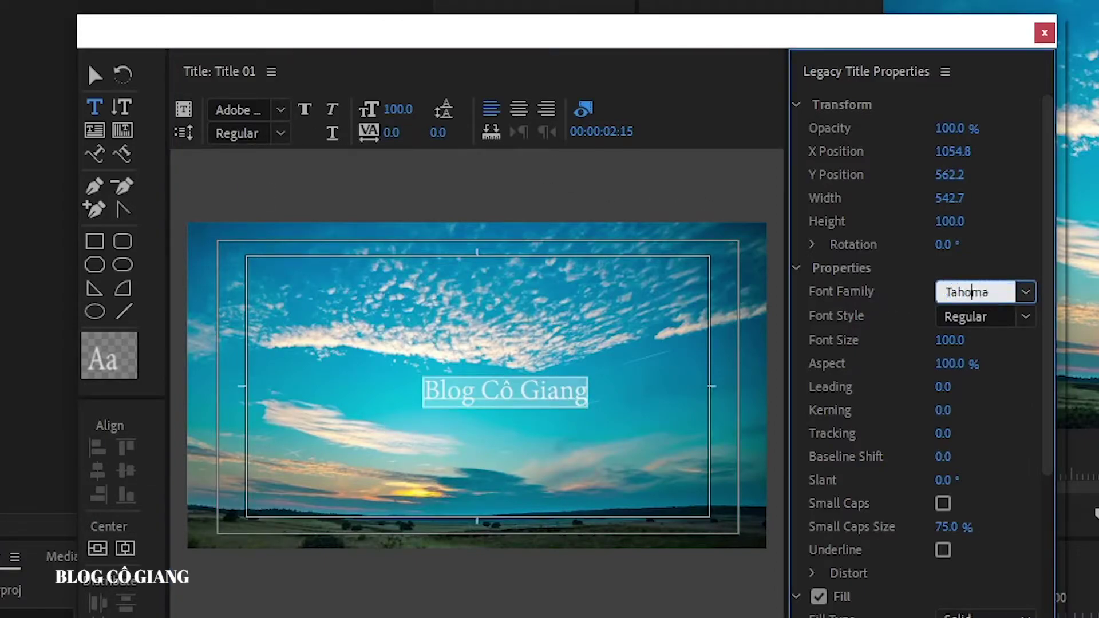
key("Return")
left_click(1026, 317)
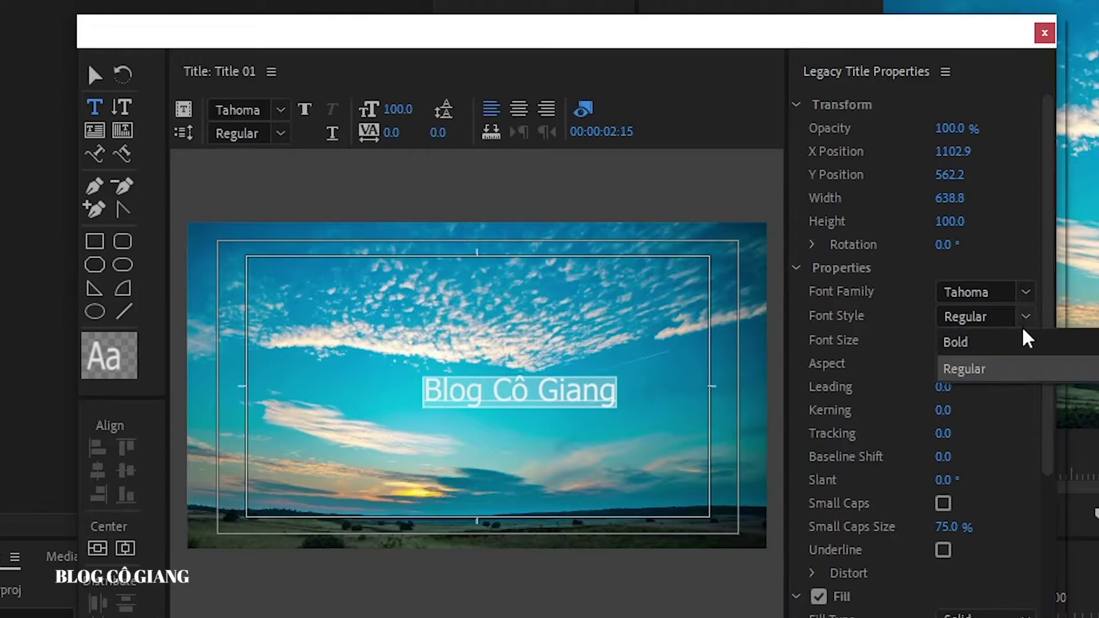
left_click(1017, 344)
Step: Enlarge the title text to font size 234 and centre it in the frame
left_click_drag(955, 350, 900, 346)
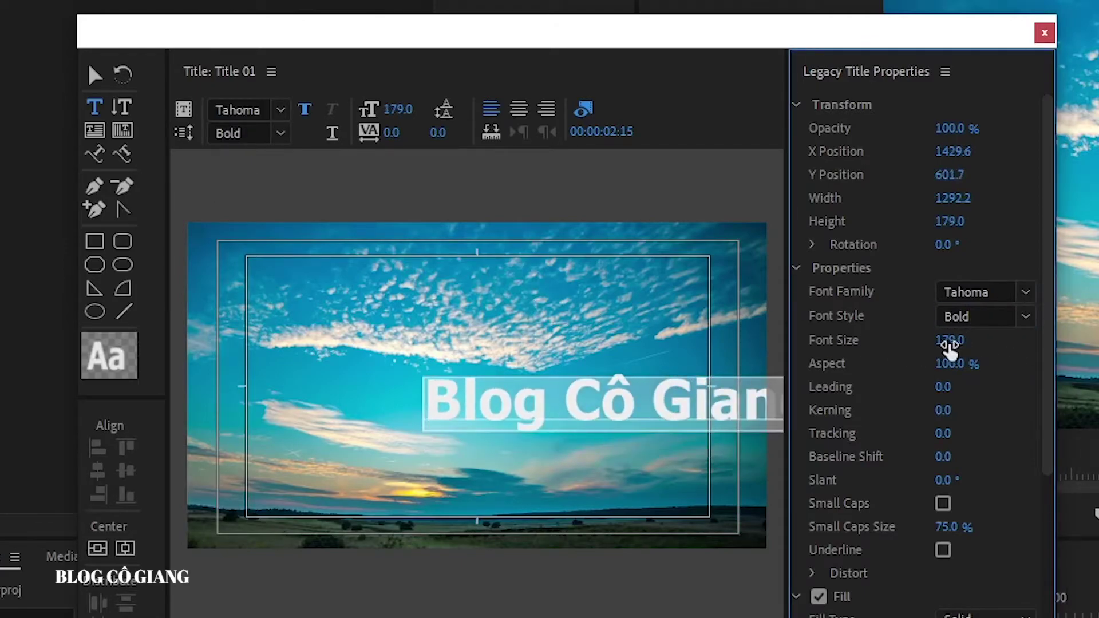
left_click_drag(950, 340, 939, 340)
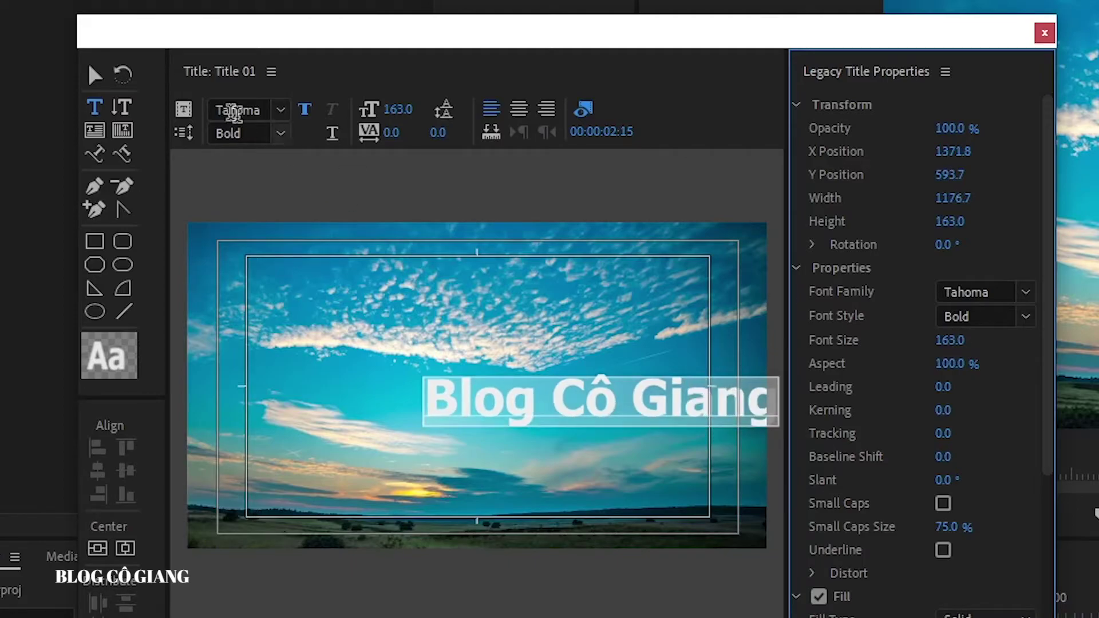
left_click(95, 75)
left_click(520, 401)
left_click_drag(520, 401, 415, 399)
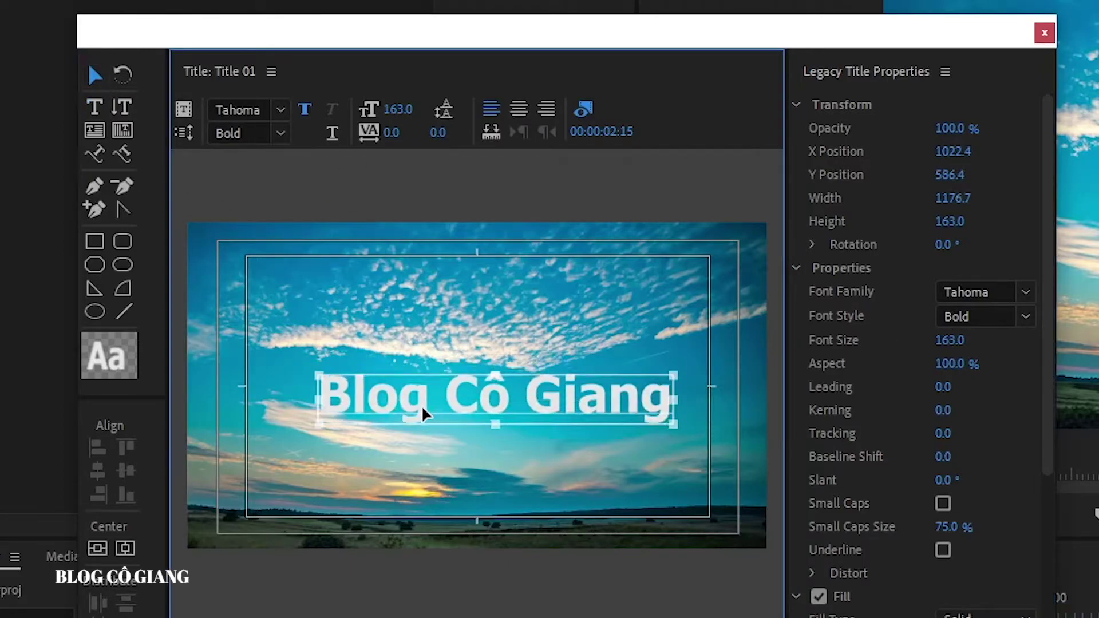
left_click(968, 360)
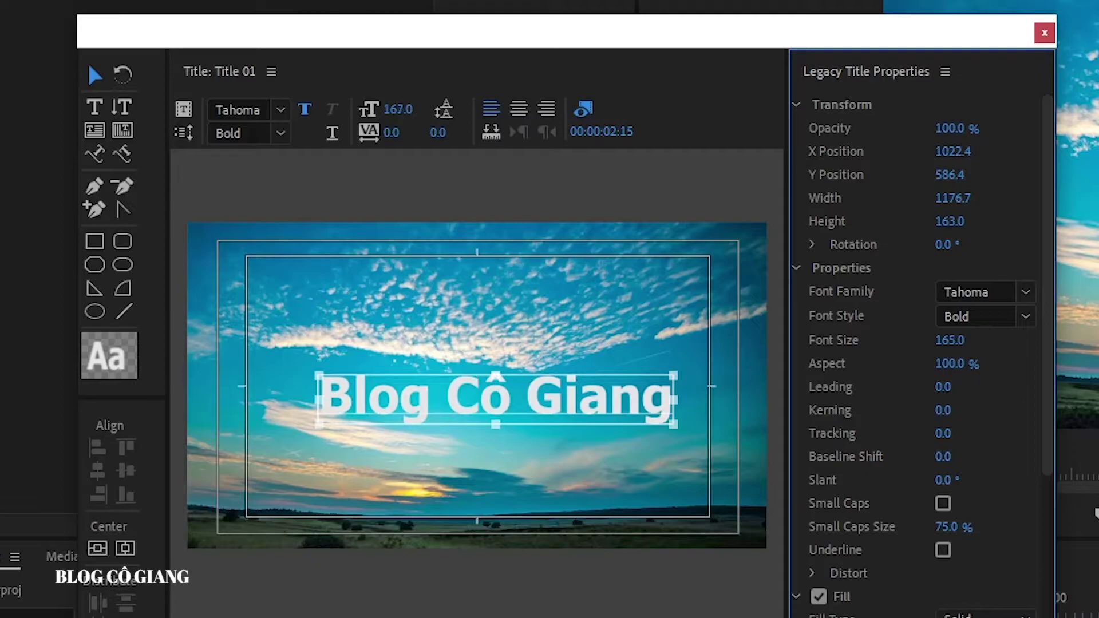
left_click_drag(950, 340, 974, 340)
left_click_drag(566, 398, 523, 390)
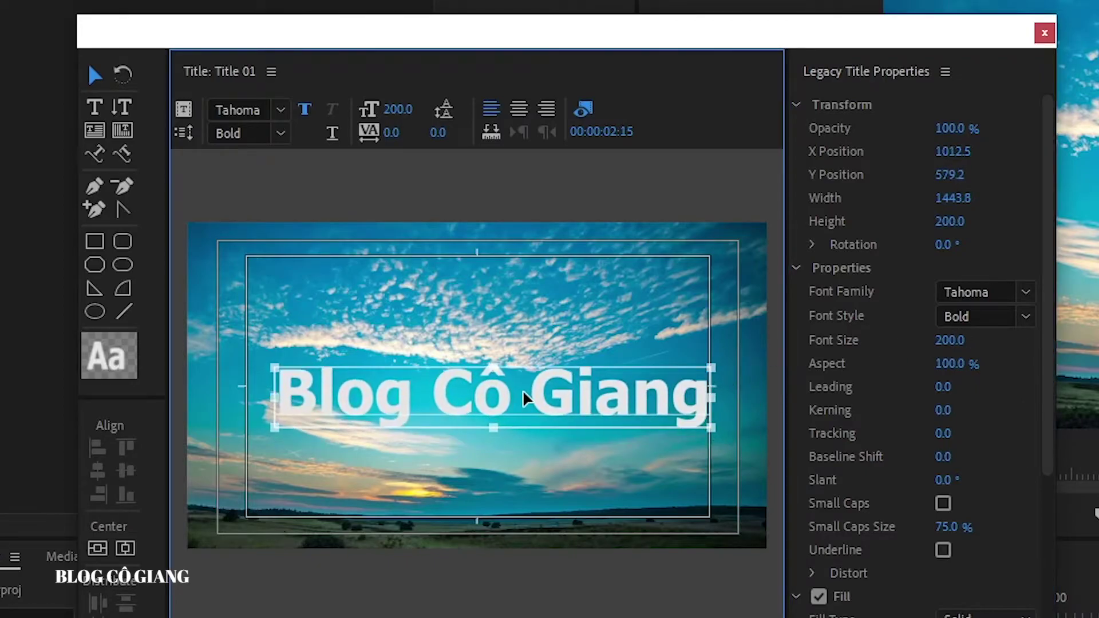
left_click_drag(953, 341, 973, 341)
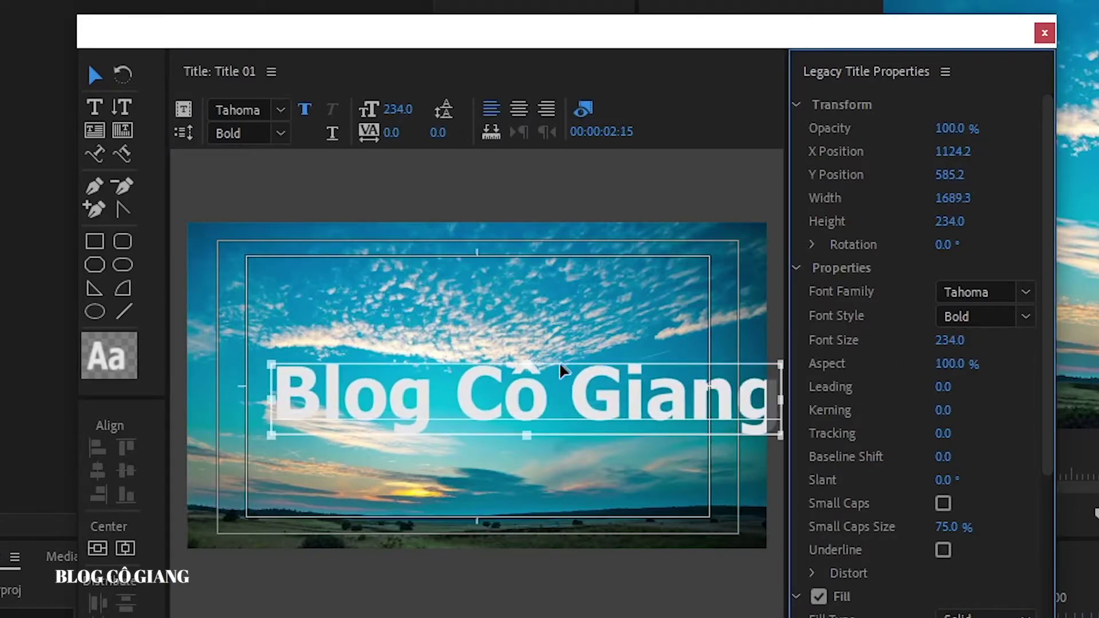
mouse_move(560, 369)
left_mouse_down()
mouse_move(544, 392)
mouse_move(529, 387)
left_mouse_up()
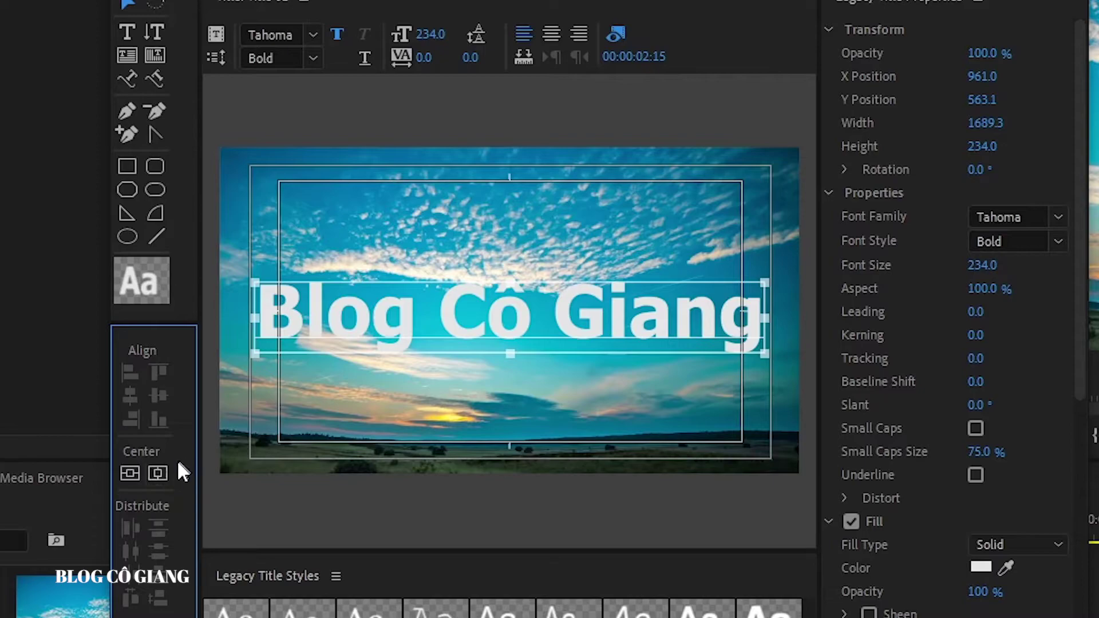
left_click(159, 475)
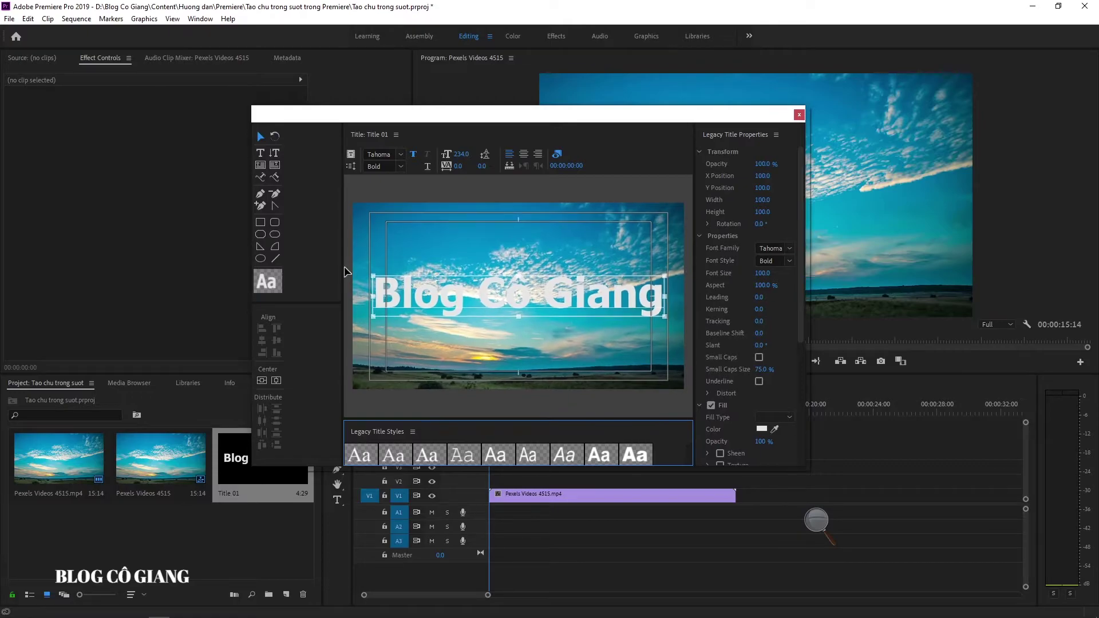
Step: Set the title text fill colour to black (000000)
left_click_drag(343, 264, 335, 265)
left_click_drag(418, 114, 400, 131)
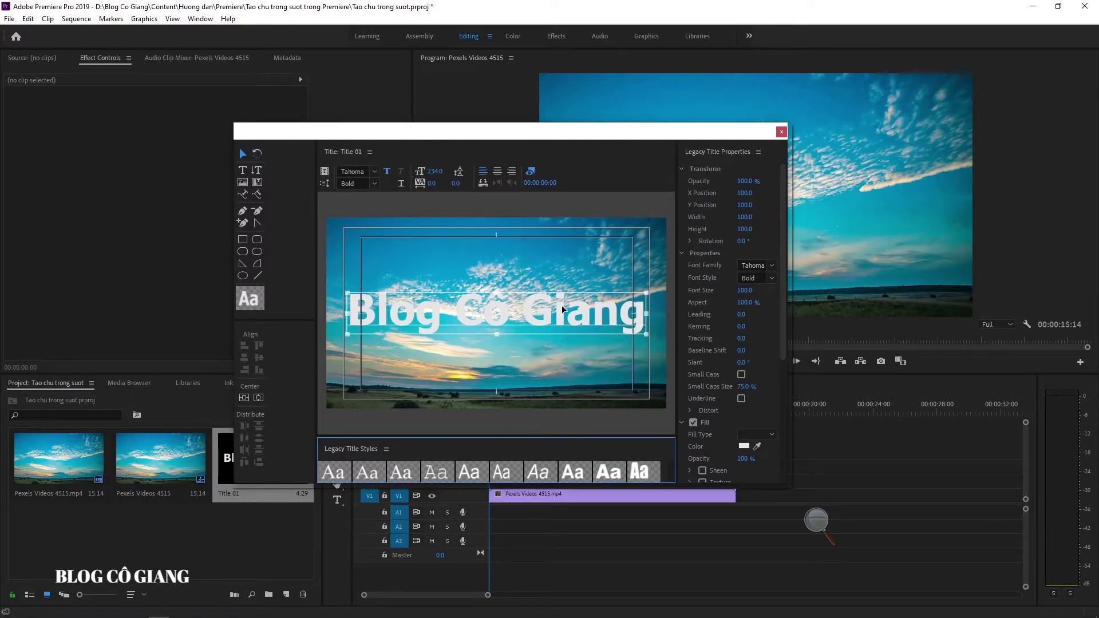
scroll(781, 334, "down", 2)
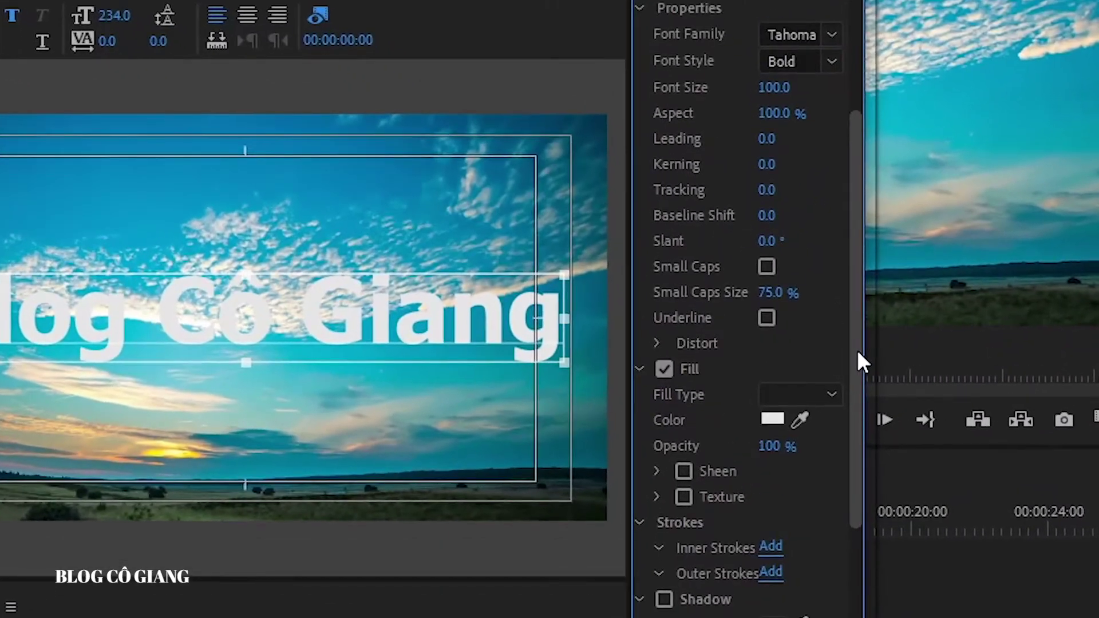
scroll(857, 350, "down", 1)
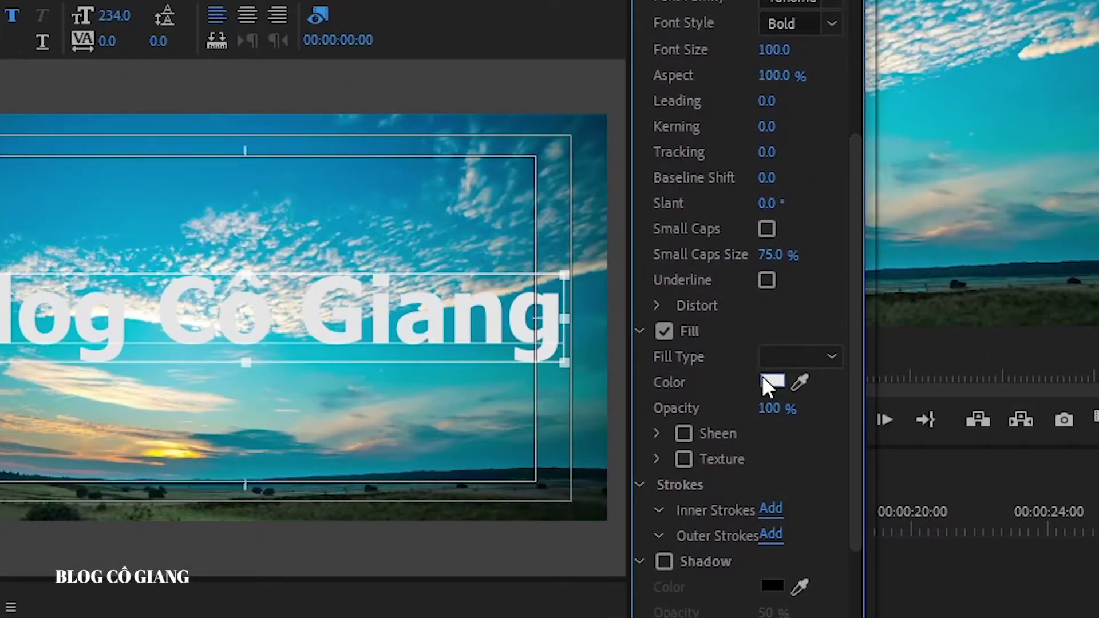
left_click(769, 377)
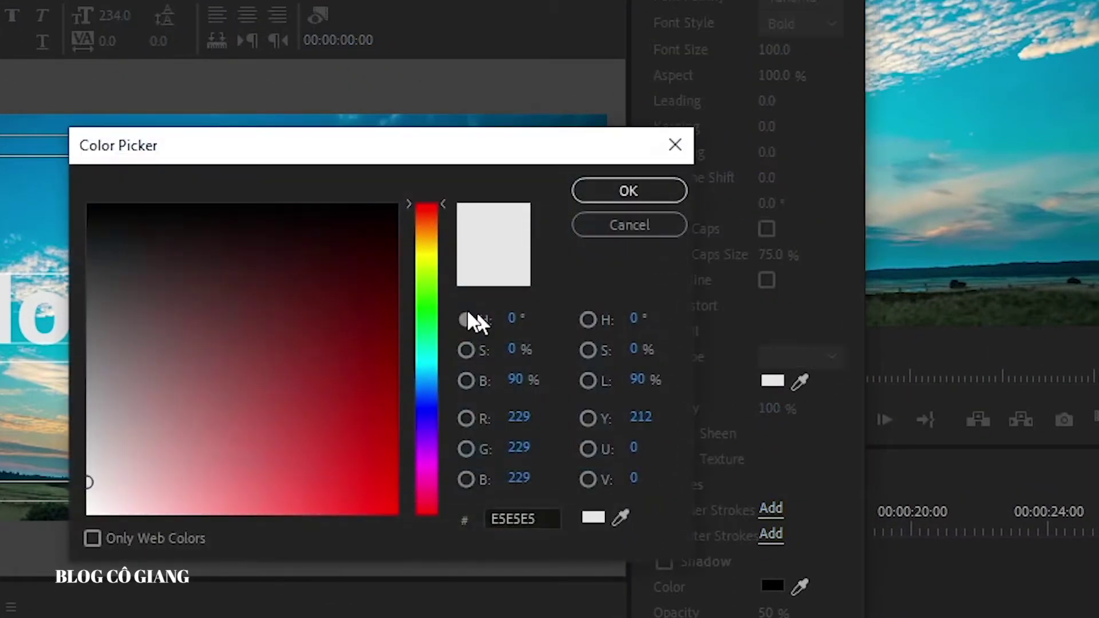
left_click(395, 205)
left_click(622, 191)
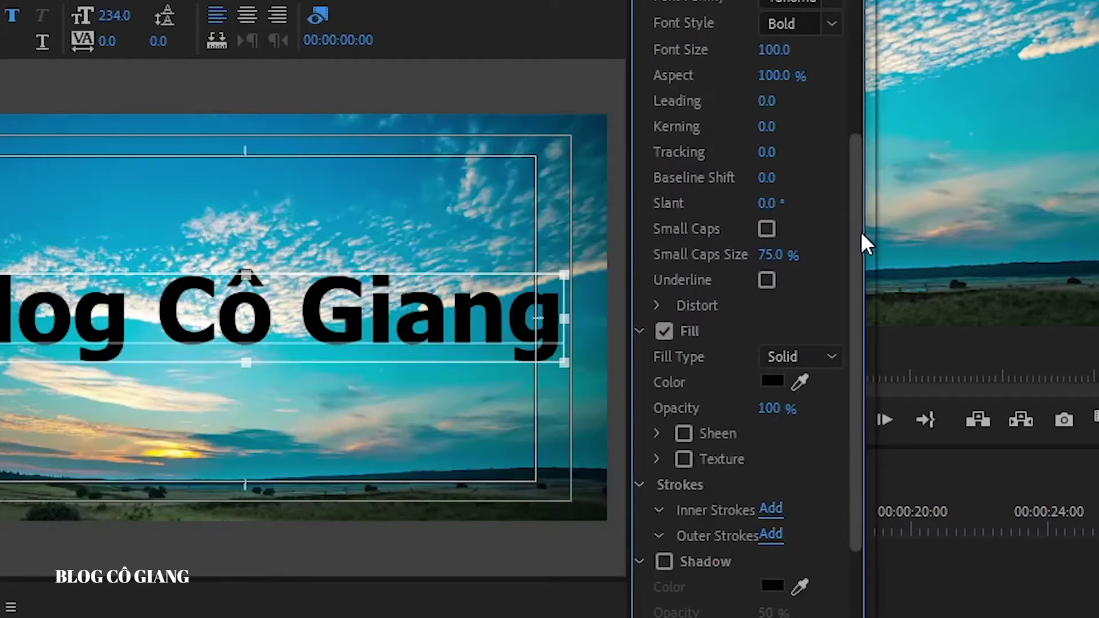
Step: Enable the title background with a white (FFFFFF) fill
left_click_drag(861, 232, 857, 293)
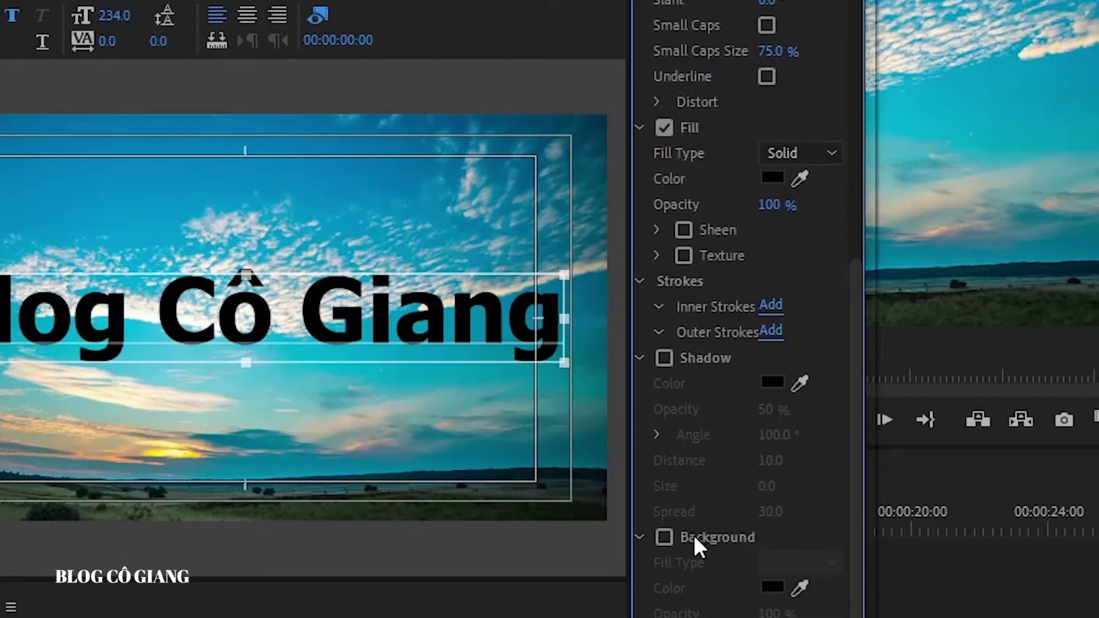
left_click(665, 541)
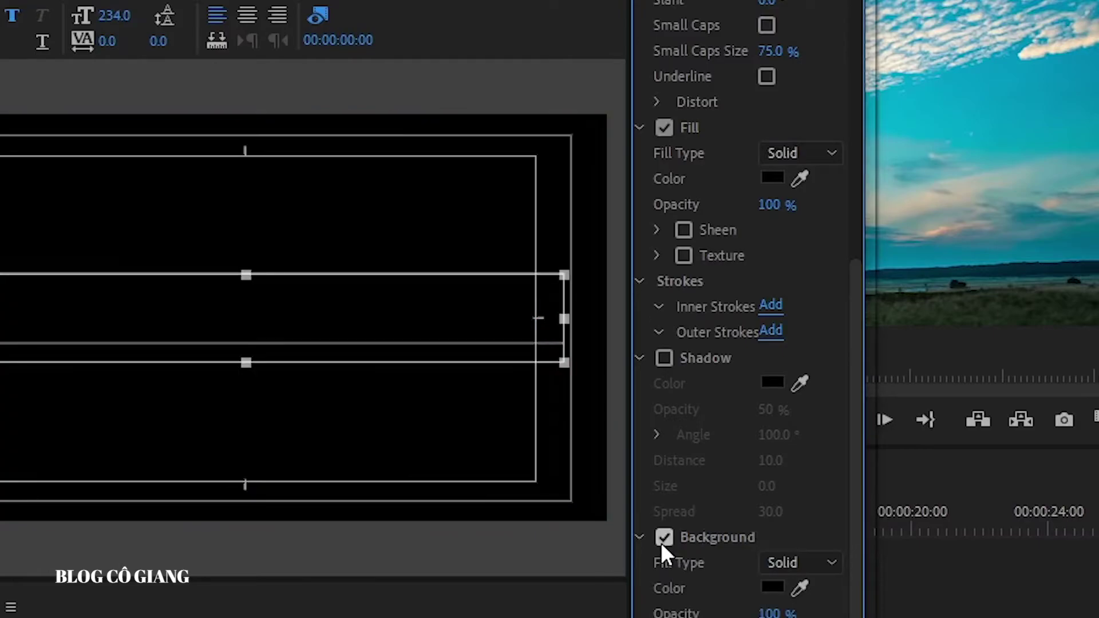
left_click(770, 583)
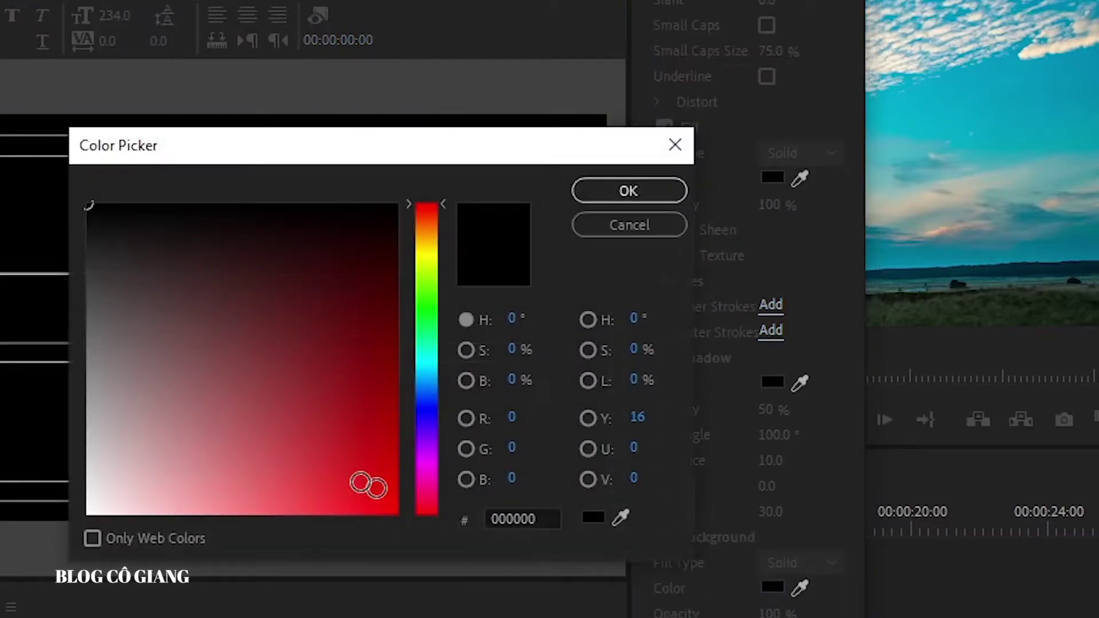
left_click(88, 513)
left_click(619, 192)
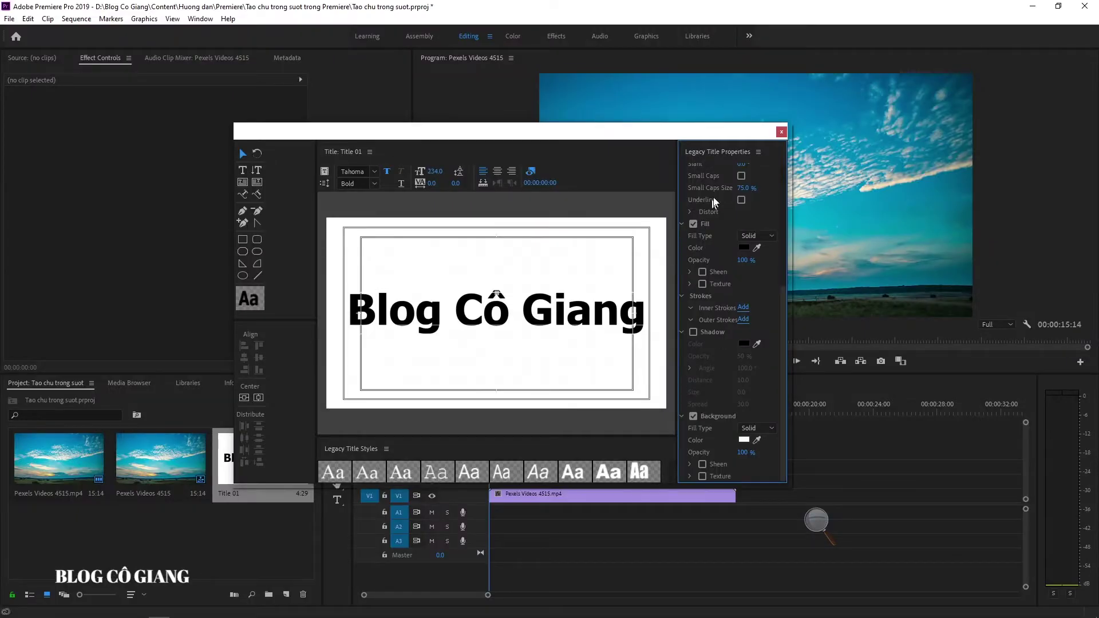
Step: Place Title 01 on V2 above the sky clip and extend it to about 9:22
left_click(781, 131)
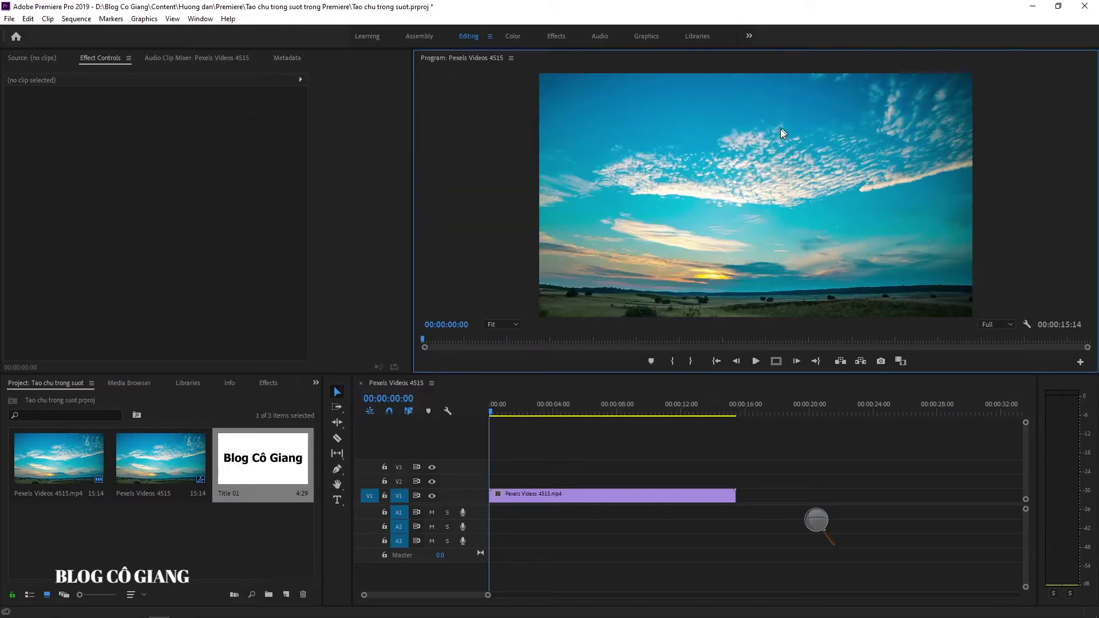
left_click_drag(275, 458, 564, 480)
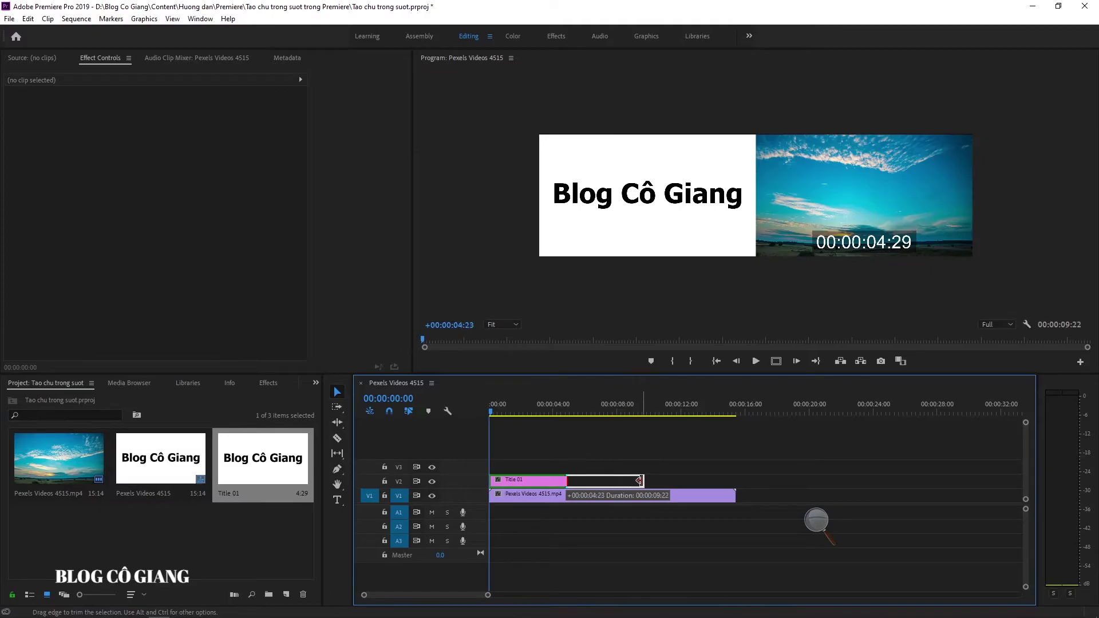
left_click_drag(564, 476, 644, 479)
left_click(599, 539)
left_click(594, 479)
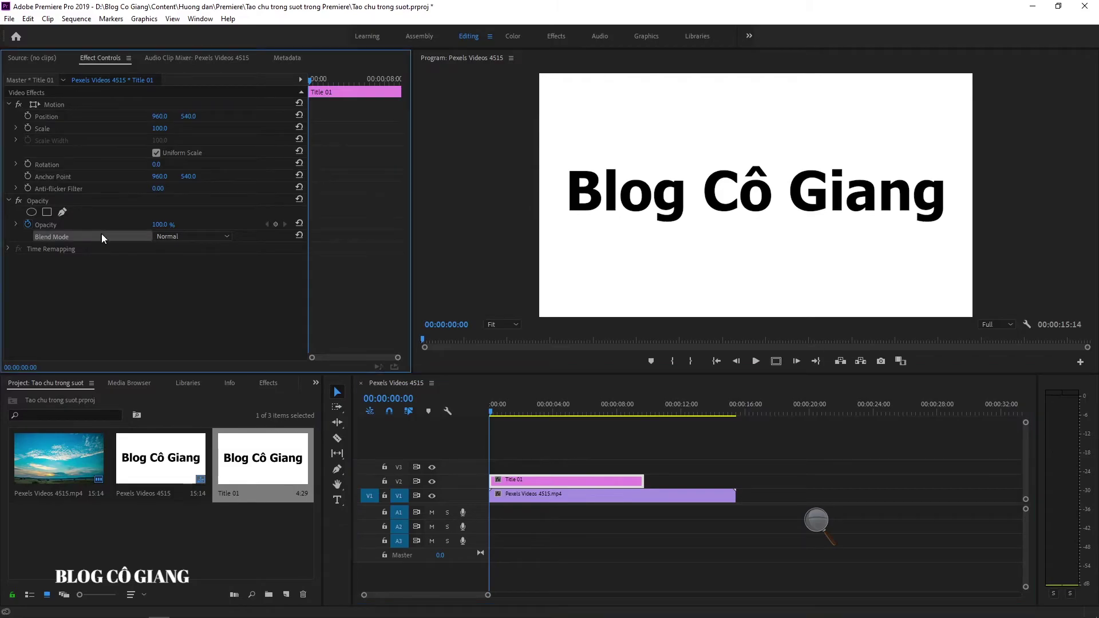
Step: Set Title 01's Opacity blend mode to Screen and preview the result
left_click(188, 237)
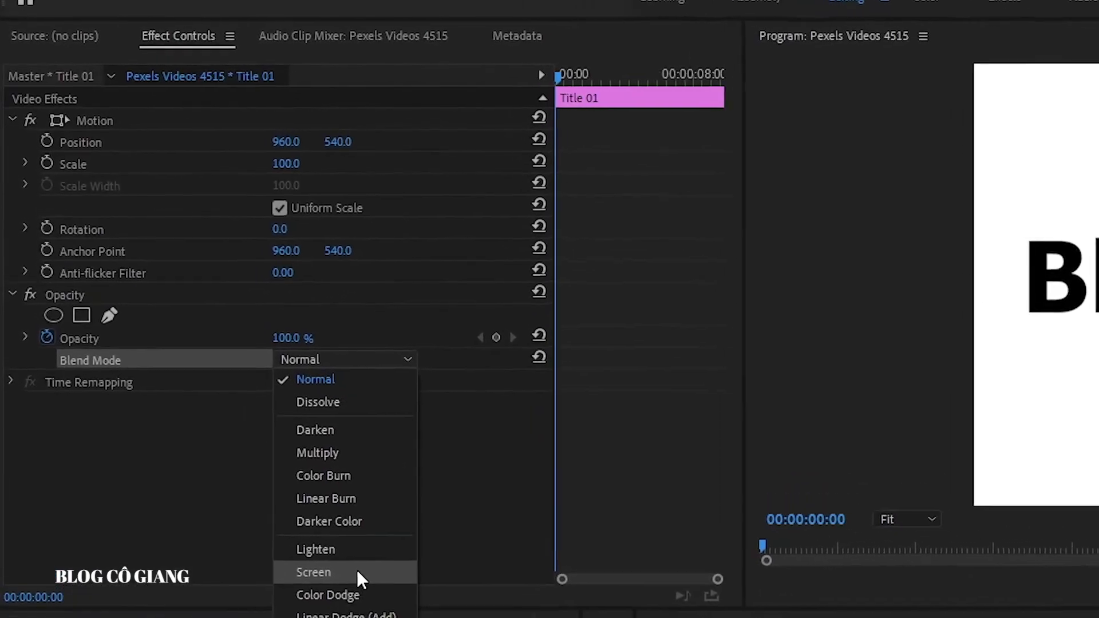
left_click(331, 535)
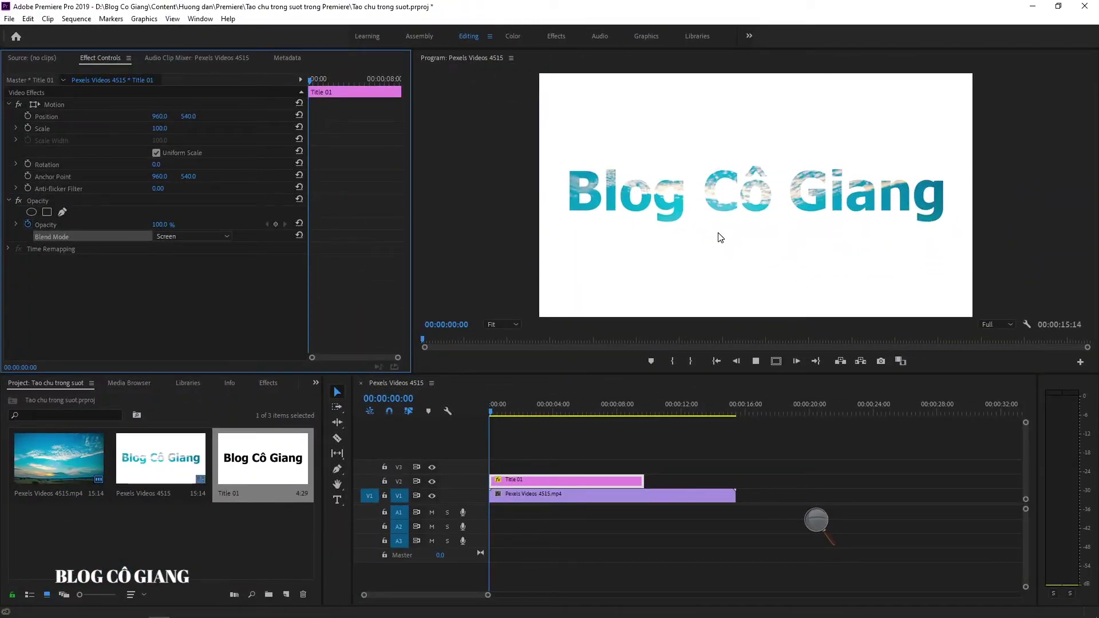
key("space")
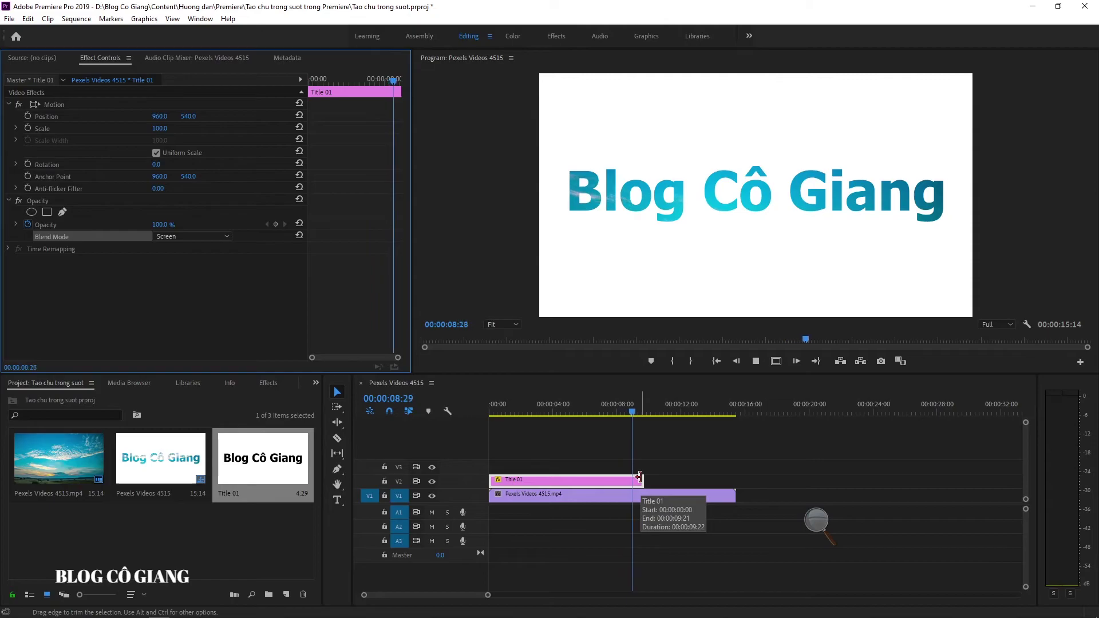
Step: Trim the end of Title 01 to about 8:04 and preview from 6 seconds
mouse_move(640, 477)
left_mouse_down()
mouse_move(609, 481)
mouse_move(625, 481)
left_mouse_up()
left_click(593, 402)
key("space")
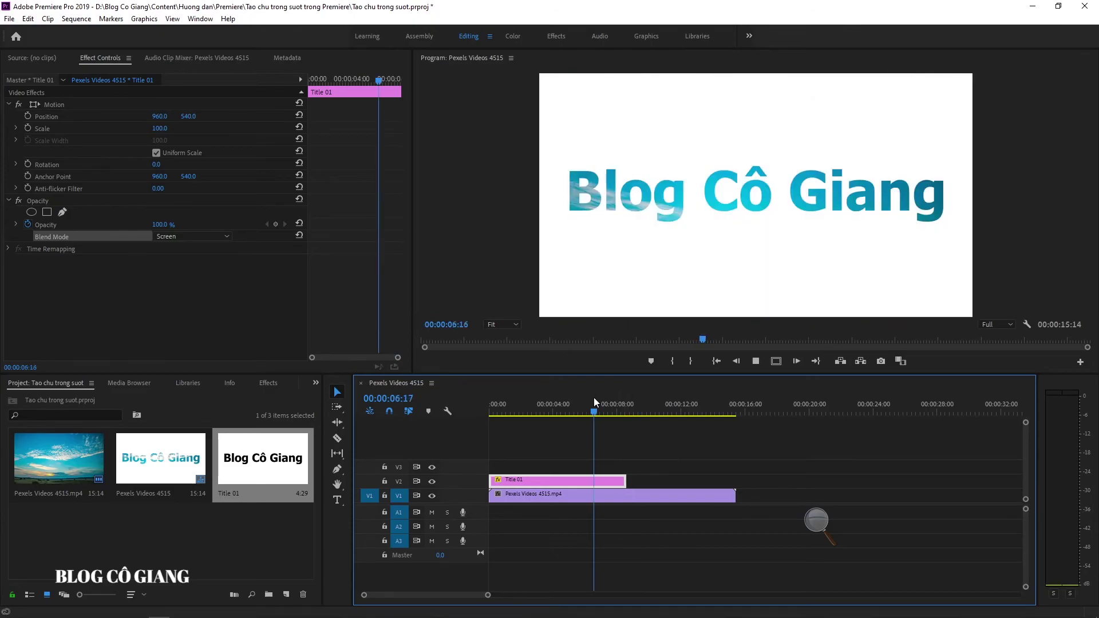